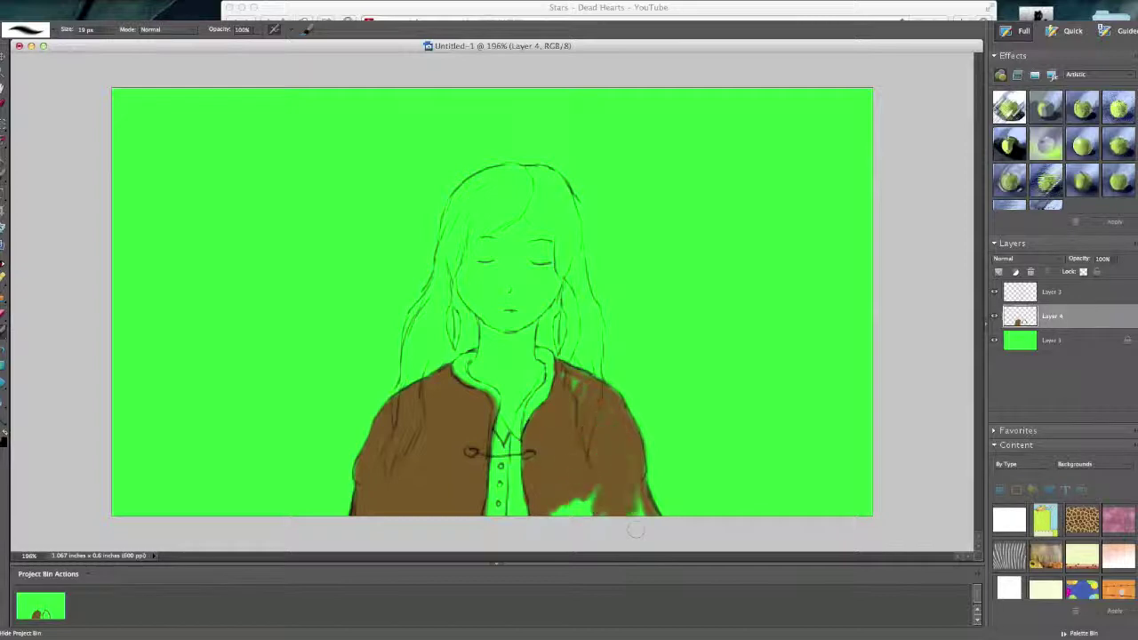
Paint the jacket's collar and front edging in a lighter orange-brown on Layer 4
{"action": "left_click", "coordinate": [2, 442]}
{"action": "left_click", "coordinate": [360, 254]}
{"action": "left_click", "coordinate": [507, 153]}
{"action": "mouse_move", "coordinate": [539, 351]}
{"action": "left_mouse_down"}
{"action": "mouse_move", "coordinate": [547, 382]}
{"action": "mouse_move", "coordinate": [531, 416]}
{"action": "left_mouse_up"}
{"action": "mouse_move", "coordinate": [469, 350]}
{"action": "left_mouse_down"}
{"action": "mouse_move", "coordinate": [457, 372]}
{"action": "mouse_move", "coordinate": [493, 411]}
{"action": "left_mouse_up"}
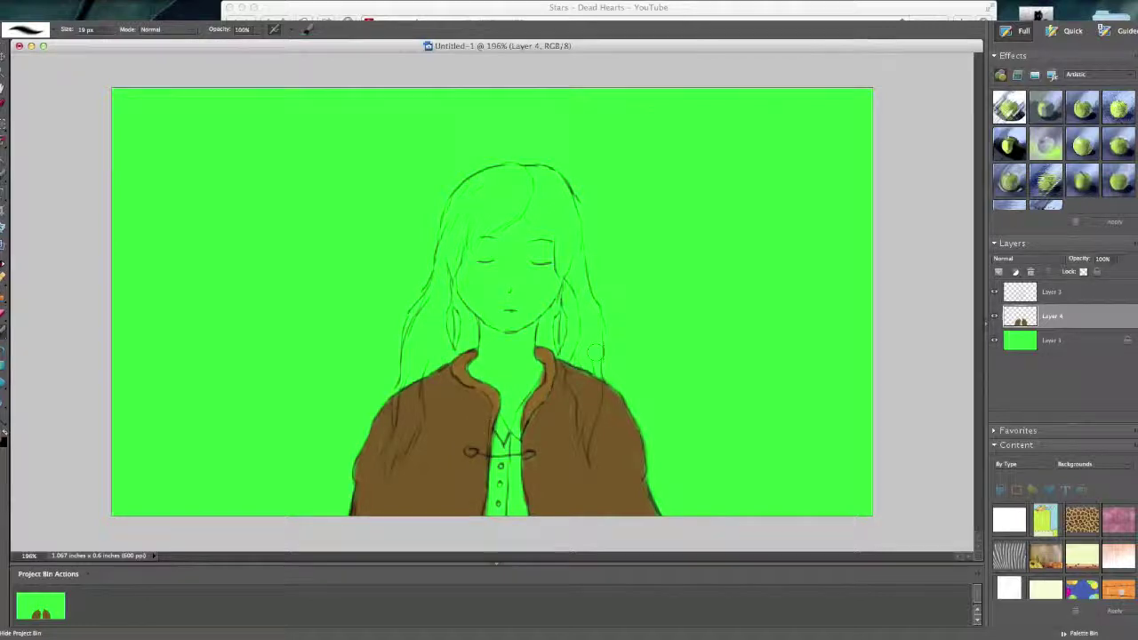
{"action": "left_click", "coordinate": [2, 441]}
{"action": "left_click", "coordinate": [332, 294]}
{"action": "left_click", "coordinate": [506, 153]}
{"action": "left_click_drag", "start_coordinate": [524, 169], "coordinate": [449, 205]}
Choose a tan skin colour and fill the girl's face and neck with it on Layer 4
{"action": "left_click", "coordinate": [3, 442]}
{"action": "left_click", "coordinate": [318, 216]}
{"action": "left_click", "coordinate": [506, 153]}
{"action": "mouse_move", "coordinate": [503, 233]}
{"action": "left_mouse_down"}
{"action": "mouse_move", "coordinate": [523, 221]}
{"action": "mouse_move", "coordinate": [552, 282]}
{"action": "mouse_move", "coordinate": [466, 267]}
{"action": "left_mouse_up"}
{"action": "mouse_move", "coordinate": [524, 325]}
{"action": "left_mouse_down"}
{"action": "mouse_move", "coordinate": [516, 358]}
{"action": "mouse_move", "coordinate": [535, 365]}
{"action": "mouse_move", "coordinate": [524, 387]}
{"action": "mouse_move", "coordinate": [487, 374]}
{"action": "left_mouse_up"}
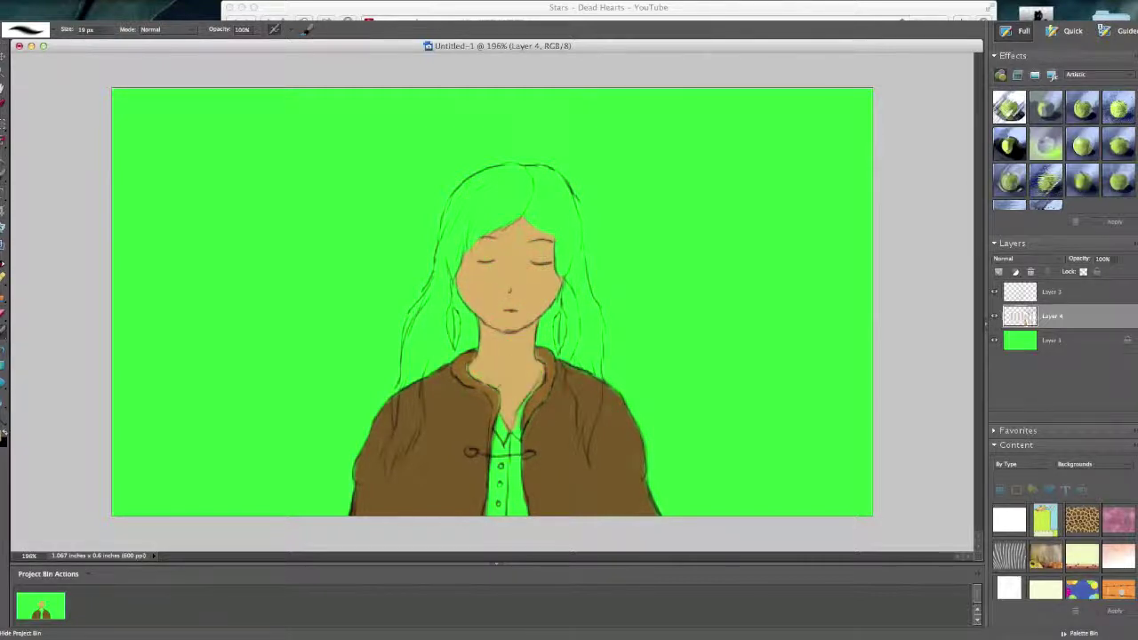
Choose a yellow and paint the girl's hair from the crown down both sides on Layer 4
{"action": "left_click", "coordinate": [2, 438]}
{"action": "left_click", "coordinate": [402, 315]}
{"action": "left_click", "coordinate": [331, 204]}
{"action": "left_click", "coordinate": [505, 152]}
{"action": "mouse_move", "coordinate": [498, 176]}
{"action": "left_mouse_down"}
{"action": "mouse_move", "coordinate": [471, 197]}
{"action": "mouse_move", "coordinate": [484, 184]}
{"action": "mouse_move", "coordinate": [471, 222]}
{"action": "mouse_move", "coordinate": [533, 191]}
{"action": "mouse_move", "coordinate": [498, 168]}
{"action": "mouse_move", "coordinate": [402, 391]}
{"action": "mouse_move", "coordinate": [387, 478]}
{"action": "mouse_move", "coordinate": [386, 434]}
{"action": "left_mouse_up"}
{"action": "key", "text": "super+z"}
{"action": "left_click_drag", "start_coordinate": [410, 387], "coordinate": [430, 352]}
{"action": "mouse_move", "coordinate": [467, 307]}
{"action": "left_mouse_down"}
{"action": "mouse_move", "coordinate": [431, 346]}
{"action": "mouse_move", "coordinate": [380, 480]}
{"action": "mouse_move", "coordinate": [418, 404]}
{"action": "mouse_move", "coordinate": [391, 467]}
{"action": "left_mouse_up"}
{"action": "mouse_move", "coordinate": [414, 400]}
{"action": "left_mouse_down"}
{"action": "mouse_move", "coordinate": [400, 448]}
{"action": "mouse_move", "coordinate": [410, 387]}
{"action": "mouse_move", "coordinate": [391, 435]}
{"action": "mouse_move", "coordinate": [404, 413]}
{"action": "left_mouse_up"}
{"action": "mouse_move", "coordinate": [587, 409]}
{"action": "left_mouse_down"}
{"action": "mouse_move", "coordinate": [594, 355]}
{"action": "mouse_move", "coordinate": [587, 386]}
{"action": "mouse_move", "coordinate": [568, 267]}
{"action": "mouse_move", "coordinate": [546, 229]}
{"action": "mouse_move", "coordinate": [573, 267]}
{"action": "mouse_move", "coordinate": [534, 170]}
{"action": "left_mouse_up"}
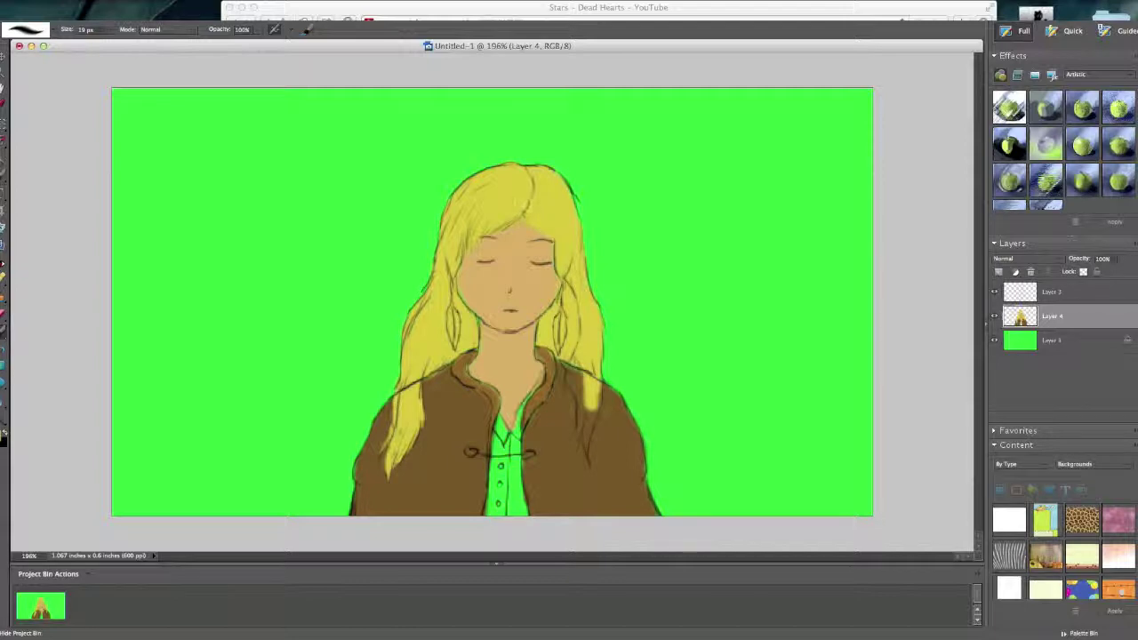
Choose a light grey and fill the shirt and its collar inside the open jacket
{"action": "left_click", "coordinate": [3, 438]}
{"action": "left_click", "coordinate": [247, 201]}
{"action": "left_click", "coordinate": [506, 151]}
{"action": "left_click_drag", "start_coordinate": [531, 395], "coordinate": [517, 432]}
{"action": "mouse_move", "coordinate": [545, 369]}
{"action": "left_mouse_down"}
{"action": "mouse_move", "coordinate": [508, 486]}
{"action": "mouse_move", "coordinate": [496, 422]}
{"action": "mouse_move", "coordinate": [507, 482]}
{"action": "mouse_move", "coordinate": [489, 513]}
{"action": "left_mouse_up"}
{"action": "key", "text": "super+z"}
{"action": "left_click_drag", "start_coordinate": [501, 416], "coordinate": [508, 435]}
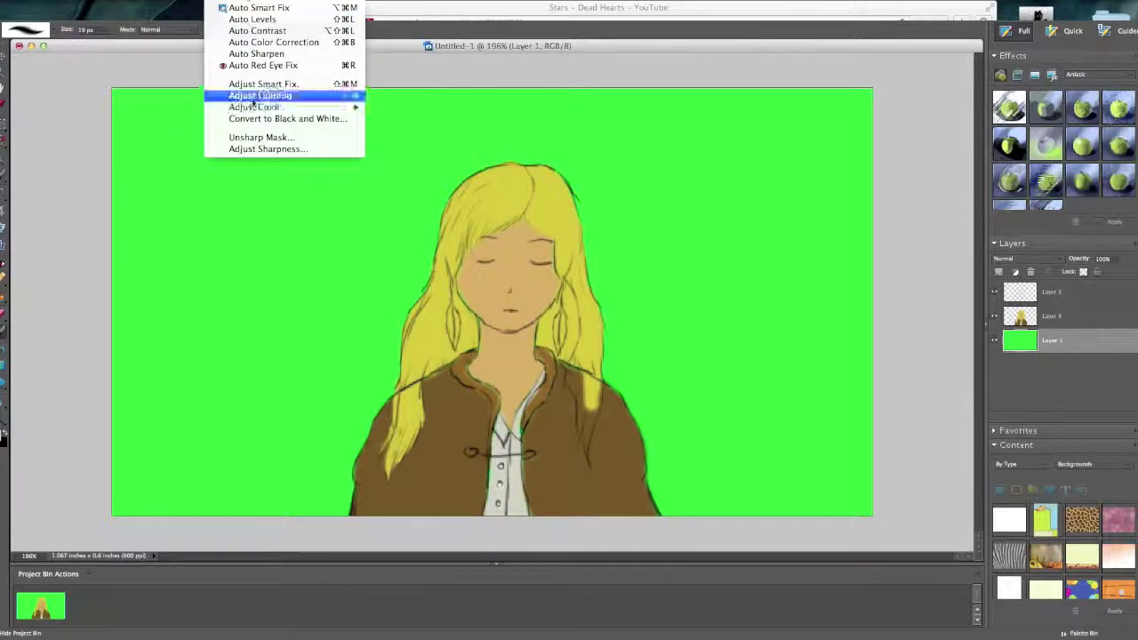
Turn the bright green background on Layer 1 into a muted dark green by lowering its saturation and lightness
{"action": "mouse_move", "coordinate": [255, 107]}
{"action": "left_click", "coordinate": [416, 119]}
{"action": "left_click_drag", "start_coordinate": [766, 172], "coordinate": [719, 173]}
{"action": "left_click_drag", "start_coordinate": [766, 201], "coordinate": [727, 201]}
{"action": "left_click_drag", "start_coordinate": [719, 173], "coordinate": [729, 172]}
{"action": "left_click", "coordinate": [904, 80]}
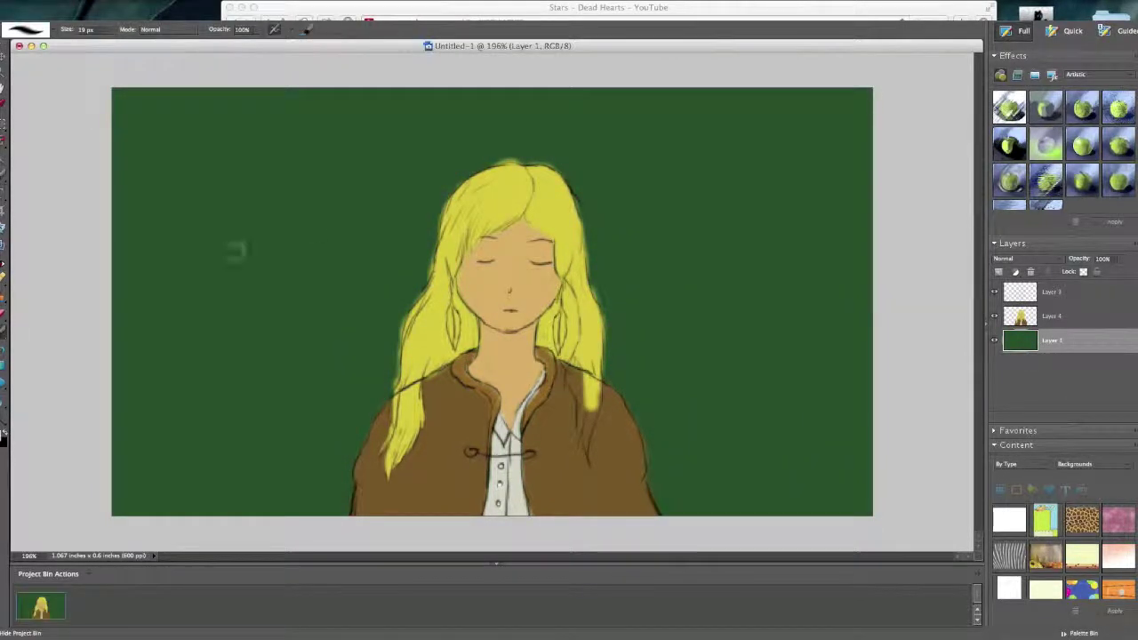
Select the area outside the figure from Layer 3's outlines and delete the stray paint there on Layer 4
{"action": "left_click", "coordinate": [1051, 315]}
{"action": "key", "text": "b"}
{"action": "left_click", "coordinate": [1069, 293]}
{"action": "left_click", "coordinate": [3, 157]}
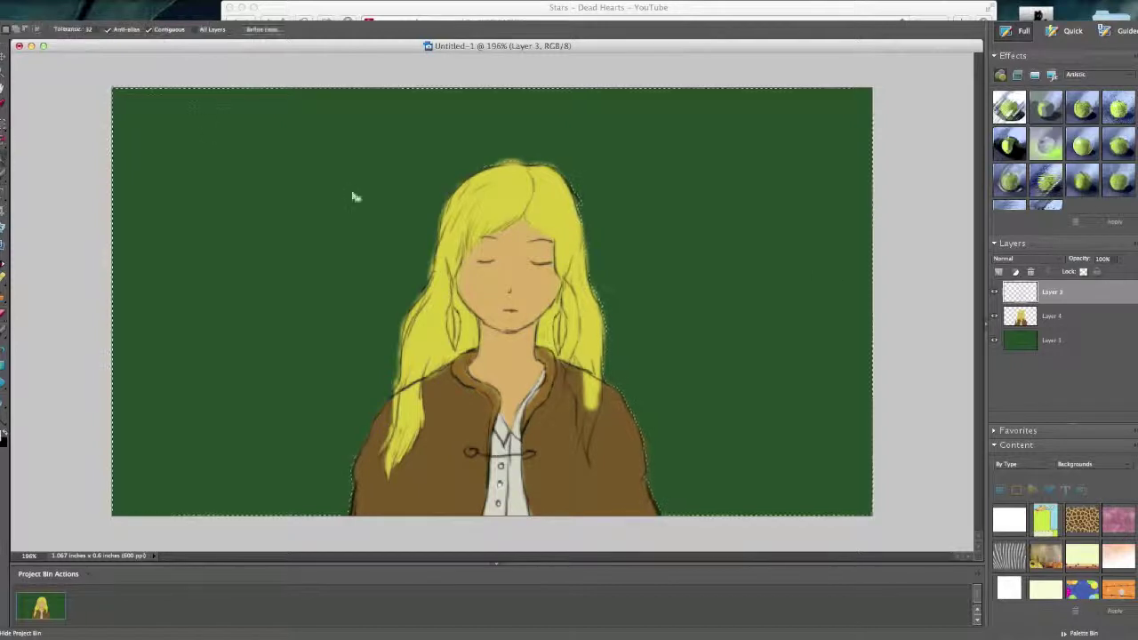
{"action": "left_click", "coordinate": [351, 196]}
{"action": "left_click", "coordinate": [1061, 317]}
{"action": "key", "text": "Delete"}
{"action": "left_click", "coordinate": [164, 391]}
Sample the hair's yellow and extend the right lock to a pointed tip over the jacket on Layer 4
{"action": "left_click", "coordinate": [3, 104]}
{"action": "left_click", "coordinate": [569, 337]}
{"action": "key", "text": "b"}
{"action": "left_click_drag", "start_coordinate": [566, 360], "coordinate": [586, 439]}
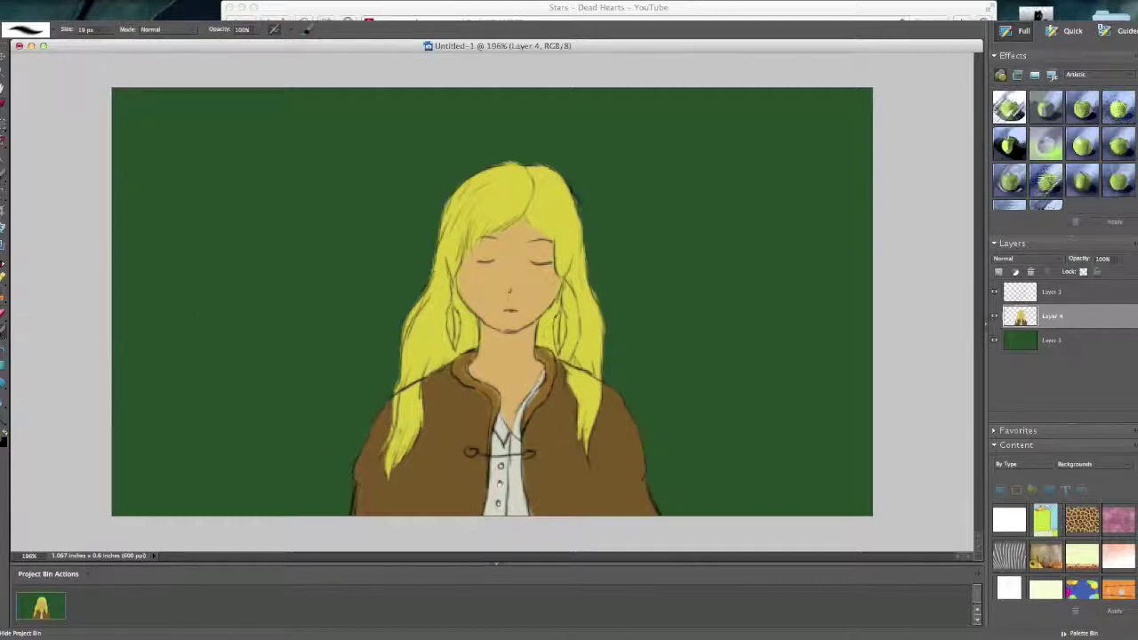
Erase the jacket outline that crosses the hair on Layer 3
{"action": "left_click", "coordinate": [3, 315]}
{"action": "left_click", "coordinate": [1052, 291]}
{"action": "left_click_drag", "start_coordinate": [596, 380], "coordinate": [573, 364]}
{"action": "key", "text": "b"}
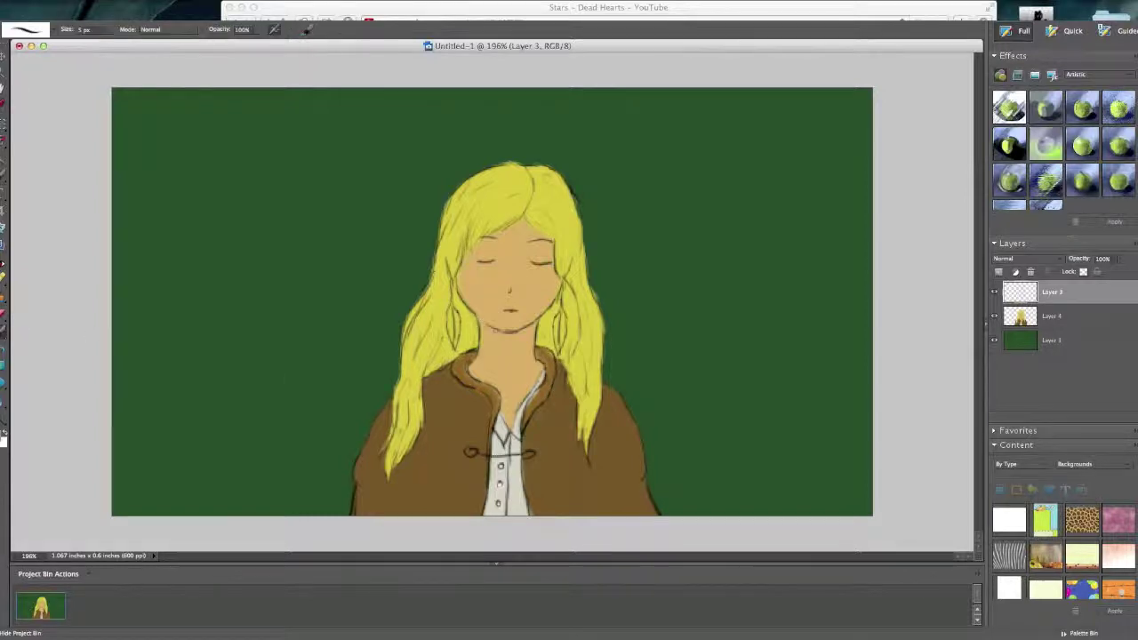
Choose a muted reddish colour and paint over the mouth on Layer 3
{"action": "left_click", "coordinate": [1086, 317]}
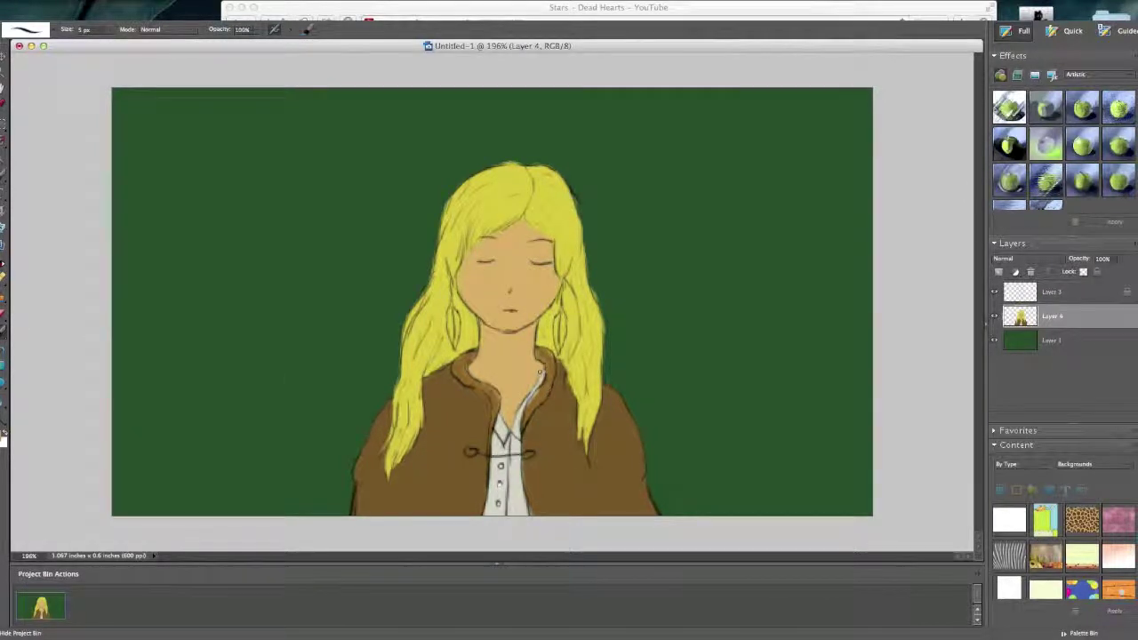
{"action": "scroll", "coordinate": [565, 268], "scroll_direction": "up", "scroll_amount": 5}
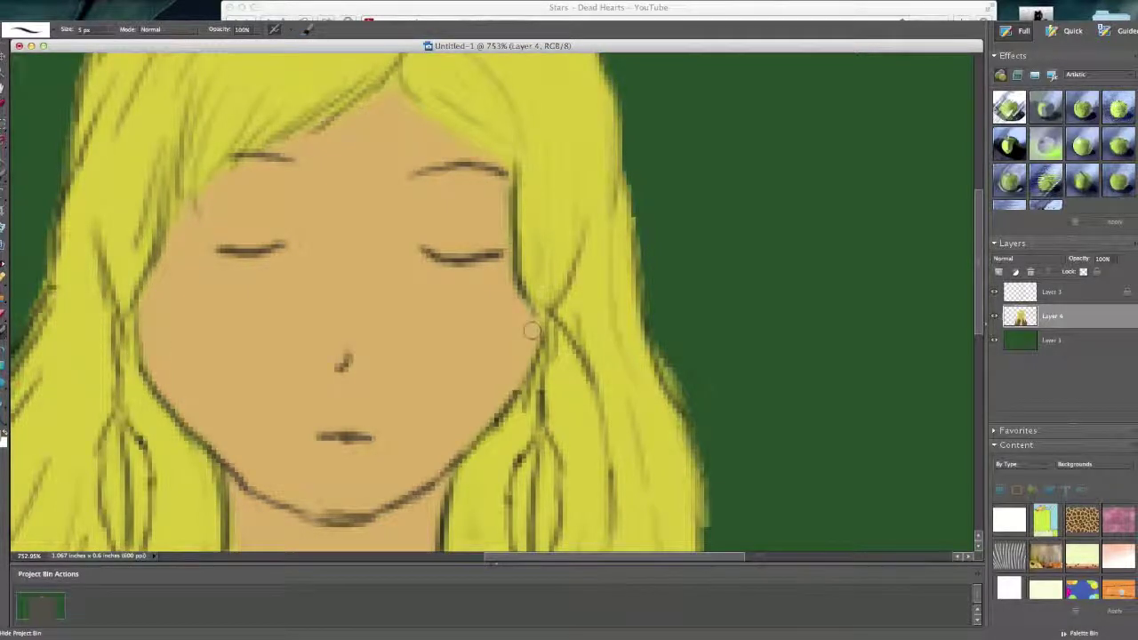
{"action": "scroll", "coordinate": [493, 302], "scroll_direction": "down", "scroll_amount": 5}
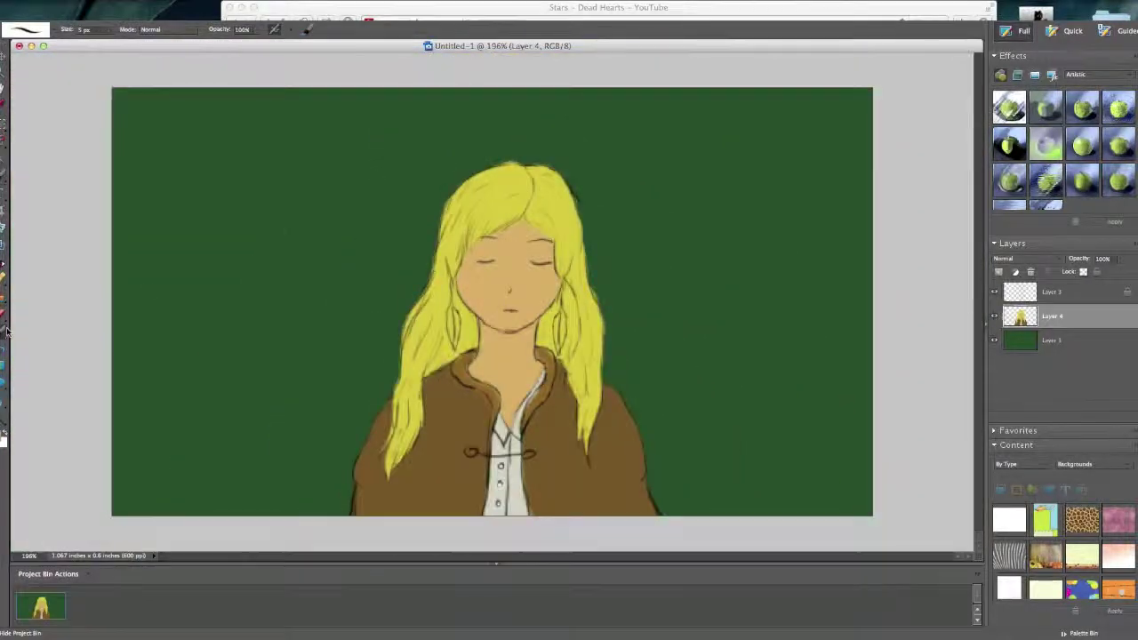
{"action": "left_click", "coordinate": [1, 435]}
{"action": "left_click", "coordinate": [403, 326]}
{"action": "left_click", "coordinate": [336, 204]}
{"action": "left_click", "coordinate": [334, 224]}
{"action": "left_click", "coordinate": [505, 153]}
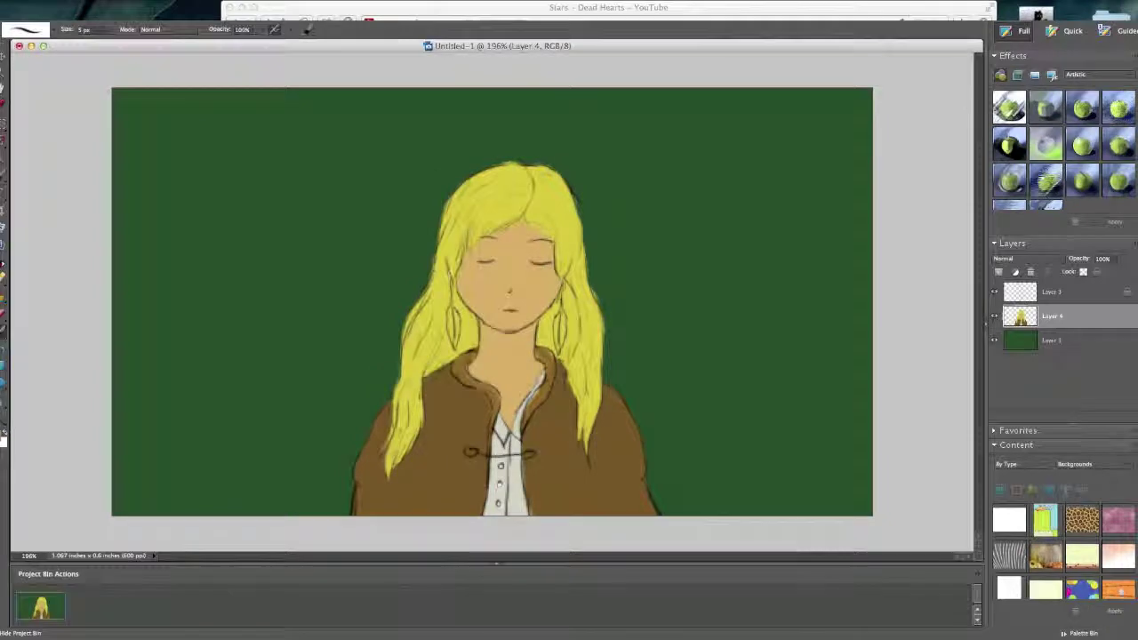
{"action": "scroll", "coordinate": [603, 320], "scroll_direction": "up", "scroll_amount": 2}
{"action": "scroll", "coordinate": [603, 320], "scroll_direction": "up", "scroll_amount": 4}
{"action": "left_click", "coordinate": [1052, 291]}
{"action": "left_click_drag", "start_coordinate": [245, 169], "coordinate": [218, 169]}
{"action": "scroll", "coordinate": [779, 216], "scroll_direction": "down", "scroll_amount": 4}
{"action": "scroll", "coordinate": [779, 216], "scroll_direction": "down", "scroll_amount": 3}
Choose a green and paint the base colour of both feather earrings on Layer 4
{"action": "left_click", "coordinate": [2, 437]}
{"action": "left_click", "coordinate": [404, 331]}
{"action": "left_click", "coordinate": [363, 245]}
{"action": "left_click", "coordinate": [403, 276]}
{"action": "left_click", "coordinate": [505, 153]}
{"action": "left_click_drag", "start_coordinate": [484, 261], "coordinate": [483, 283]}
{"action": "left_click_drag", "start_coordinate": [485, 267], "coordinate": [491, 315]}
{"action": "key", "text": "super+z"}
{"action": "left_click", "coordinate": [1054, 316]}
{"action": "mouse_move", "coordinate": [483, 260]}
{"action": "left_mouse_down"}
{"action": "mouse_move", "coordinate": [491, 307]}
{"action": "mouse_move", "coordinate": [487, 266]}
{"action": "left_mouse_up"}
{"action": "mouse_move", "coordinate": [640, 240]}
{"action": "left_mouse_down"}
{"action": "mouse_move", "coordinate": [633, 307]}
{"action": "mouse_move", "coordinate": [639, 232]}
{"action": "left_mouse_up"}
Add a second green shade and small accents to both feather earrings on Layer 4
{"action": "left_click", "coordinate": [2, 436]}
{"action": "left_click", "coordinate": [404, 282]}
{"action": "left_click", "coordinate": [371, 207]}
{"action": "left_click", "coordinate": [506, 153]}
{"action": "left_click_drag", "start_coordinate": [486, 264], "coordinate": [488, 307]}
{"action": "mouse_move", "coordinate": [634, 285]}
{"action": "left_mouse_down"}
{"action": "mouse_move", "coordinate": [636, 298]}
{"action": "mouse_move", "coordinate": [632, 274]}
{"action": "left_mouse_up"}
{"action": "left_click_drag", "start_coordinate": [483, 260], "coordinate": [487, 311]}
{"action": "left_click", "coordinate": [2, 436]}
{"action": "mouse_move", "coordinate": [403, 286]}
{"action": "left_mouse_down"}
{"action": "mouse_move", "coordinate": [403, 316]}
{"action": "mouse_move", "coordinate": [403, 301]}
{"action": "left_mouse_up"}
{"action": "left_click", "coordinate": [506, 153]}
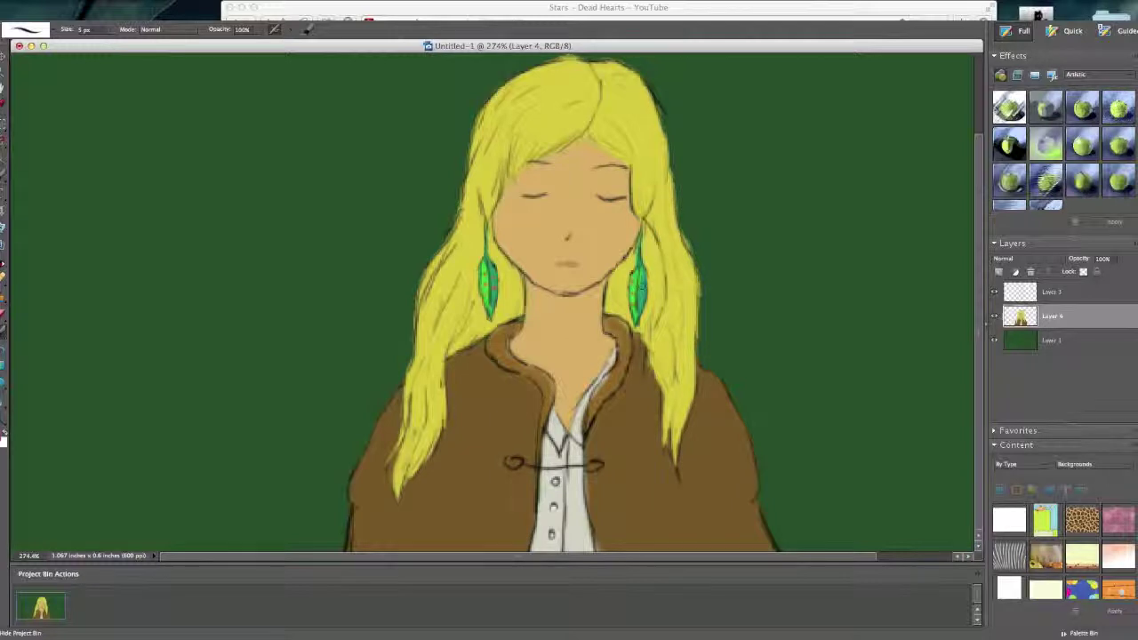
{"action": "scroll", "coordinate": [53, 336], "scroll_direction": "down", "scroll_amount": 1}
Link Layer 3 with Layer 4
{"action": "left_click", "coordinate": [1087, 292], "text": "shift"}
{"action": "left_click", "coordinate": [1047, 272]}
{"action": "left_click", "coordinate": [1067, 291]}
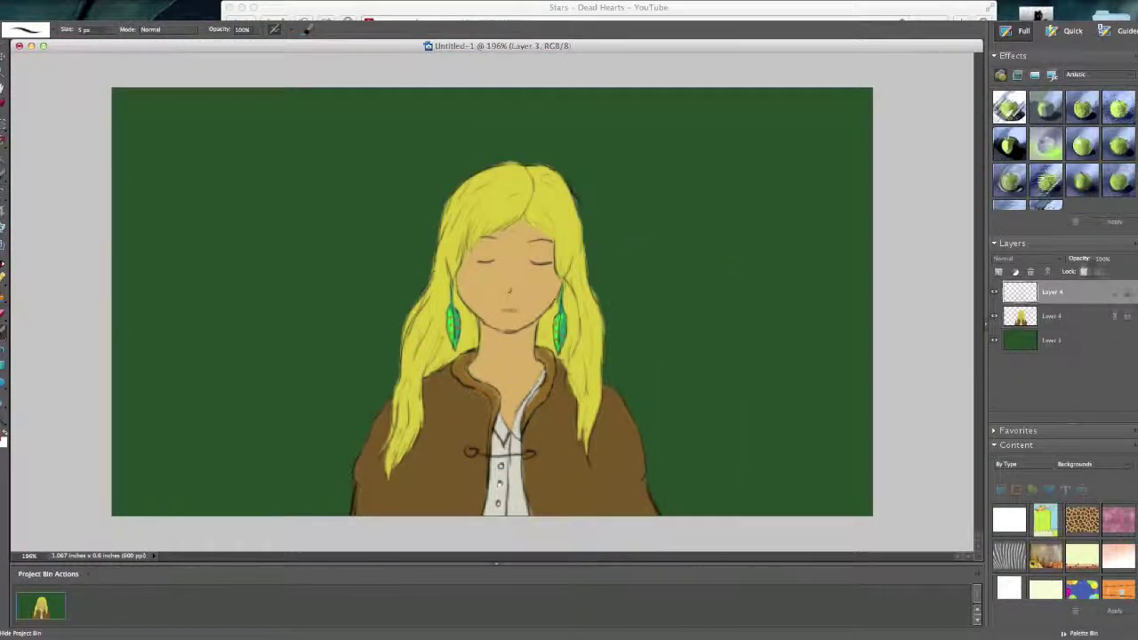
Add a new layer at 25% opacity and paint dark shadows on the face and neck with a larger brush
{"action": "left_click", "coordinate": [999, 273]}
{"action": "left_click", "coordinate": [2, 438]}
{"action": "left_click", "coordinate": [506, 152]}
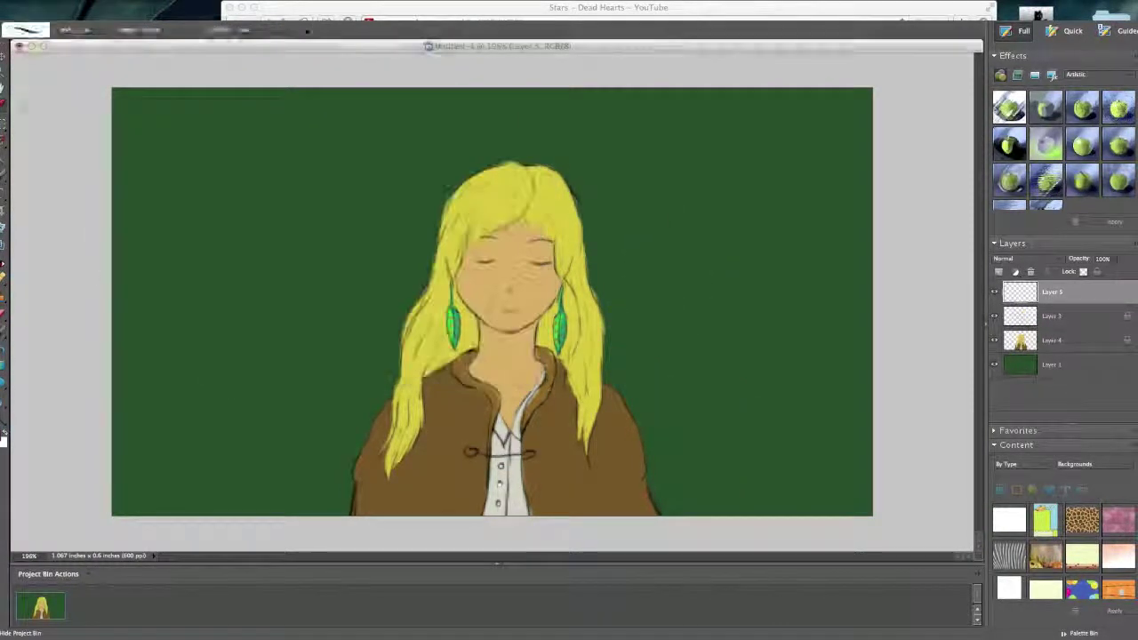
{"action": "left_click", "coordinate": [107, 29]}
{"action": "left_click_drag", "start_coordinate": [110, 43], "coordinate": [117, 43]}
{"action": "left_click_drag", "start_coordinate": [1115, 258], "coordinate": [1070, 275]}
{"action": "mouse_move", "coordinate": [477, 252]}
{"action": "left_mouse_down"}
{"action": "mouse_move", "coordinate": [510, 231]}
{"action": "mouse_move", "coordinate": [480, 313]}
{"action": "mouse_move", "coordinate": [467, 296]}
{"action": "mouse_move", "coordinate": [505, 336]}
{"action": "mouse_move", "coordinate": [485, 377]}
{"action": "mouse_move", "coordinate": [503, 391]}
{"action": "left_mouse_up"}
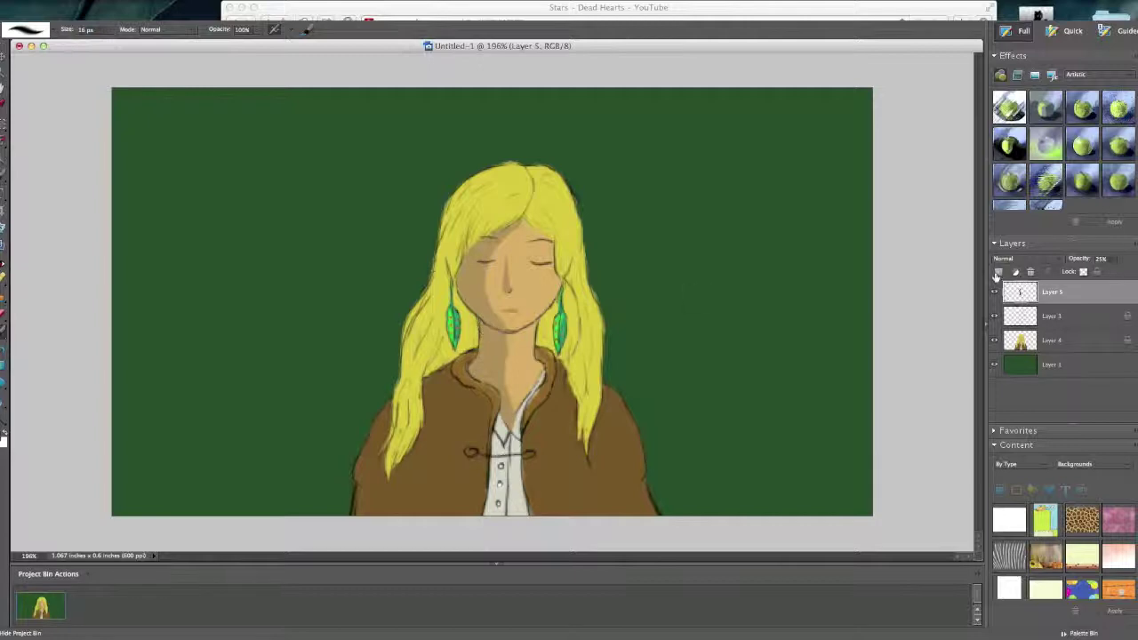
Add another layer at 61% opacity and paint dark shadows along the left side of the hair and jacket
{"action": "left_click", "coordinate": [999, 272]}
{"action": "left_click", "coordinate": [1111, 259]}
{"action": "left_click_drag", "start_coordinate": [1114, 276], "coordinate": [1092, 276]}
{"action": "mouse_move", "coordinate": [480, 197]}
{"action": "left_mouse_down"}
{"action": "mouse_move", "coordinate": [414, 307]}
{"action": "mouse_move", "coordinate": [395, 409]}
{"action": "mouse_move", "coordinate": [348, 475]}
{"action": "mouse_move", "coordinate": [387, 444]}
{"action": "left_mouse_up"}
{"action": "left_click_drag", "start_coordinate": [389, 485], "coordinate": [383, 512]}
{"action": "left_click_drag", "start_coordinate": [430, 473], "coordinate": [422, 510]}
{"action": "mouse_move", "coordinate": [435, 380]}
{"action": "left_mouse_down"}
{"action": "mouse_move", "coordinate": [471, 348]}
{"action": "mouse_move", "coordinate": [461, 298]}
{"action": "mouse_move", "coordinate": [467, 362]}
{"action": "mouse_move", "coordinate": [475, 336]}
{"action": "mouse_move", "coordinate": [432, 395]}
{"action": "mouse_move", "coordinate": [428, 380]}
{"action": "mouse_move", "coordinate": [414, 462]}
{"action": "mouse_move", "coordinate": [398, 480]}
{"action": "left_mouse_up"}
Erase excess shadow beside the left hair lock and deepen the shading from the crown down that side
{"action": "key", "text": "e"}
{"action": "left_click_drag", "start_coordinate": [424, 404], "coordinate": [423, 434]}
{"action": "key", "text": "b"}
{"action": "mouse_move", "coordinate": [469, 196]}
{"action": "left_mouse_down"}
{"action": "mouse_move", "coordinate": [450, 256]}
{"action": "mouse_move", "coordinate": [480, 177]}
{"action": "mouse_move", "coordinate": [419, 300]}
{"action": "mouse_move", "coordinate": [382, 427]}
{"action": "left_mouse_up"}
{"action": "mouse_move", "coordinate": [501, 164]}
{"action": "left_mouse_down"}
{"action": "mouse_move", "coordinate": [485, 192]}
{"action": "mouse_move", "coordinate": [468, 181]}
{"action": "mouse_move", "coordinate": [467, 218]}
{"action": "left_mouse_up"}
{"action": "key", "text": "e"}
{"action": "key", "text": "b"}
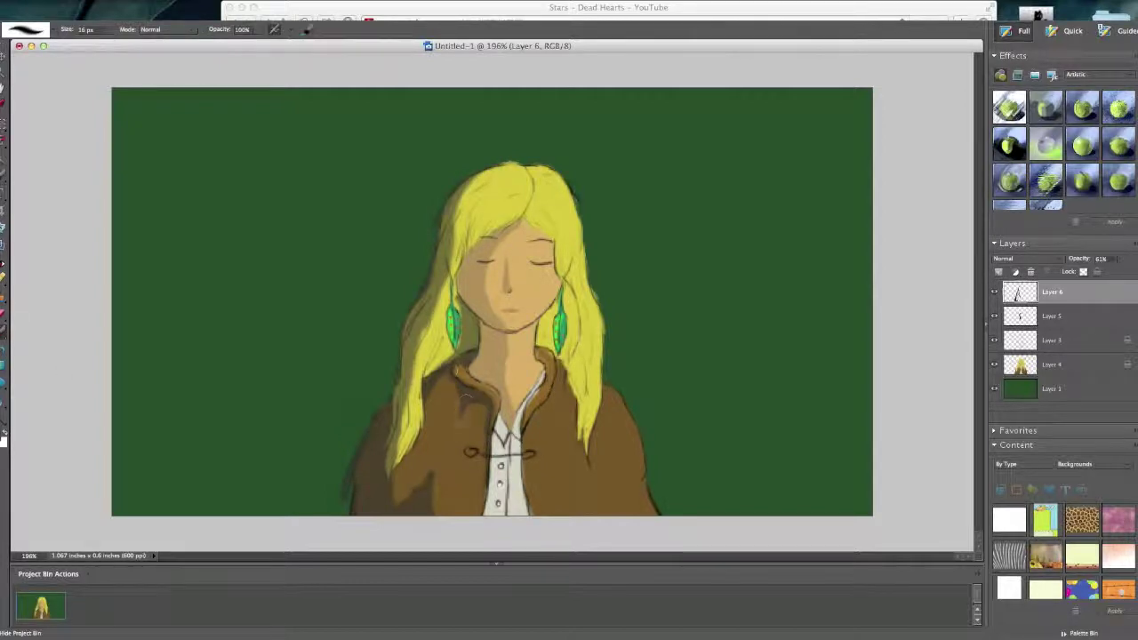
Shade the shirt collar and the folds of the shirt front on Layer 6
{"action": "mouse_move", "coordinate": [540, 379]}
{"action": "left_mouse_down"}
{"action": "mouse_move", "coordinate": [518, 426]}
{"action": "mouse_move", "coordinate": [535, 387]}
{"action": "left_mouse_up"}
{"action": "mouse_move", "coordinate": [519, 421]}
{"action": "left_mouse_down"}
{"action": "mouse_move", "coordinate": [529, 513]}
{"action": "mouse_move", "coordinate": [486, 515]}
{"action": "left_mouse_up"}
{"action": "left_click_drag", "start_coordinate": [516, 470], "coordinate": [512, 515]}
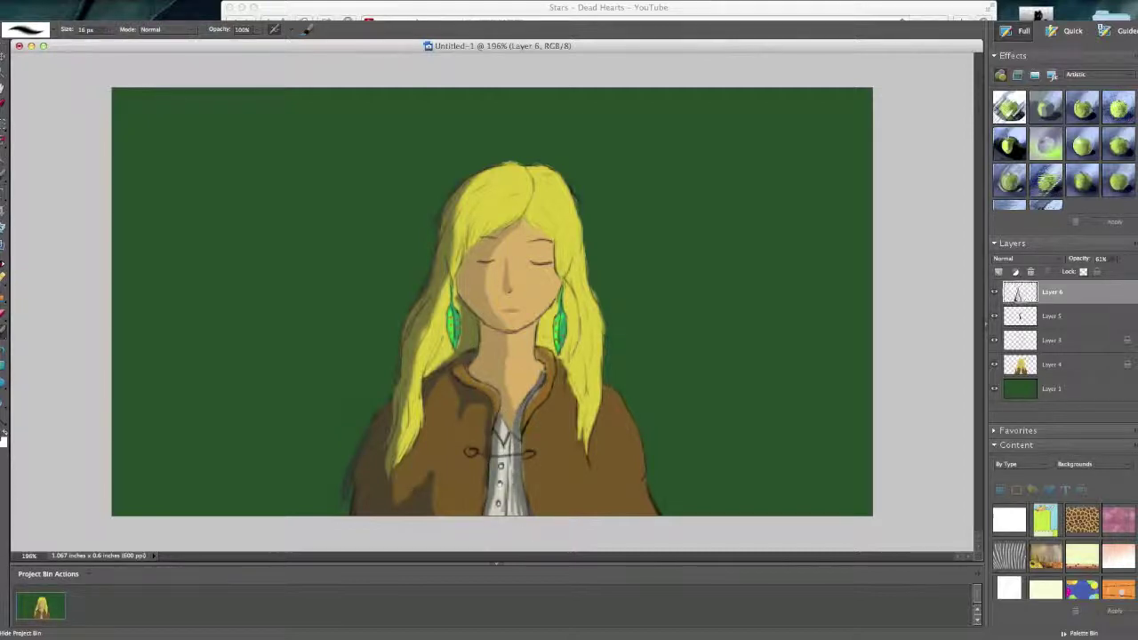
Shade the hair around the right earring, beside the fringe and along the right lock on Layer 6
{"action": "left_click_drag", "start_coordinate": [550, 302], "coordinate": [545, 347]}
{"action": "left_click_drag", "start_coordinate": [565, 290], "coordinate": [570, 336]}
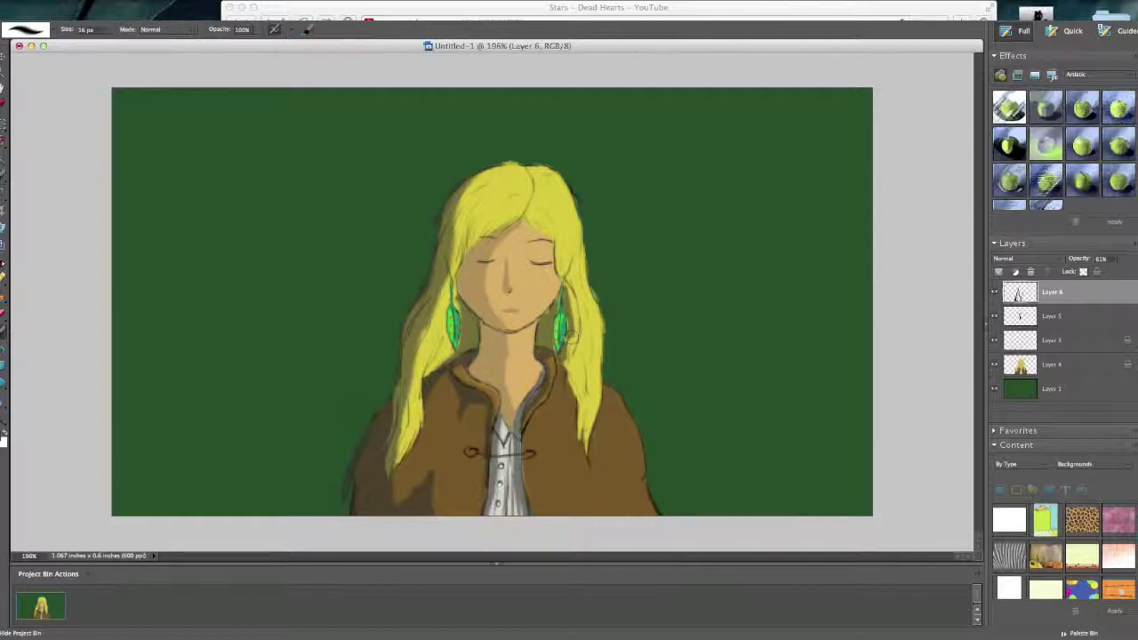
{"action": "mouse_move", "coordinate": [474, 224]}
{"action": "left_mouse_down"}
{"action": "mouse_move", "coordinate": [463, 251]}
{"action": "mouse_move", "coordinate": [454, 239]}
{"action": "left_mouse_up"}
{"action": "mouse_move", "coordinate": [576, 308]}
{"action": "left_mouse_down"}
{"action": "mouse_move", "coordinate": [574, 443]}
{"action": "mouse_move", "coordinate": [561, 368]}
{"action": "mouse_move", "coordinate": [562, 387]}
{"action": "left_mouse_up"}
{"action": "left_click", "coordinate": [530, 453]}
{"action": "key", "text": "super+z"}
{"action": "key", "text": "super+z"}
Paint the jacket's two toggles white on Layer 4 and shade them on Layer 6
{"action": "left_click", "coordinate": [1067, 365]}
{"action": "left_click", "coordinate": [1097, 271]}
{"action": "left_click", "coordinate": [471, 451]}
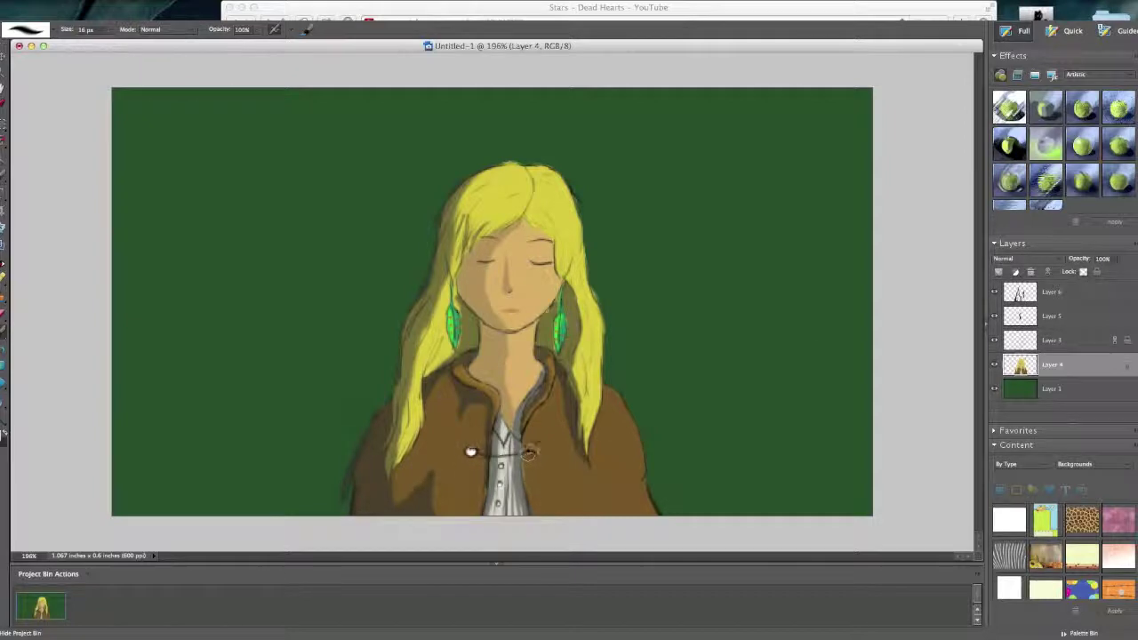
{"action": "key", "text": "alt+bracketright"}
{"action": "key", "text": "alt+bracketright"}
{"action": "key", "text": "alt+bracketright"}
{"action": "left_click_drag", "start_coordinate": [465, 451], "coordinate": [477, 450]}
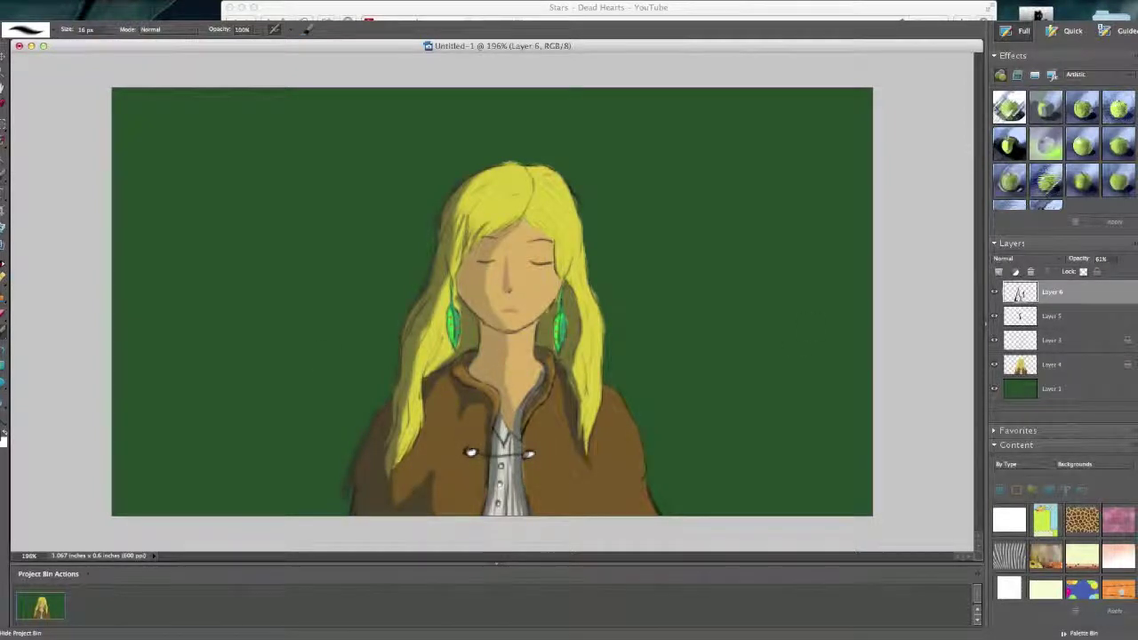
Add a new layer on top and lock Layers 5 and 6
{"action": "left_click", "coordinate": [998, 272]}
{"action": "left_click", "coordinate": [1082, 340]}
{"action": "left_click", "coordinate": [1096, 272]}
{"action": "left_click", "coordinate": [1082, 316]}
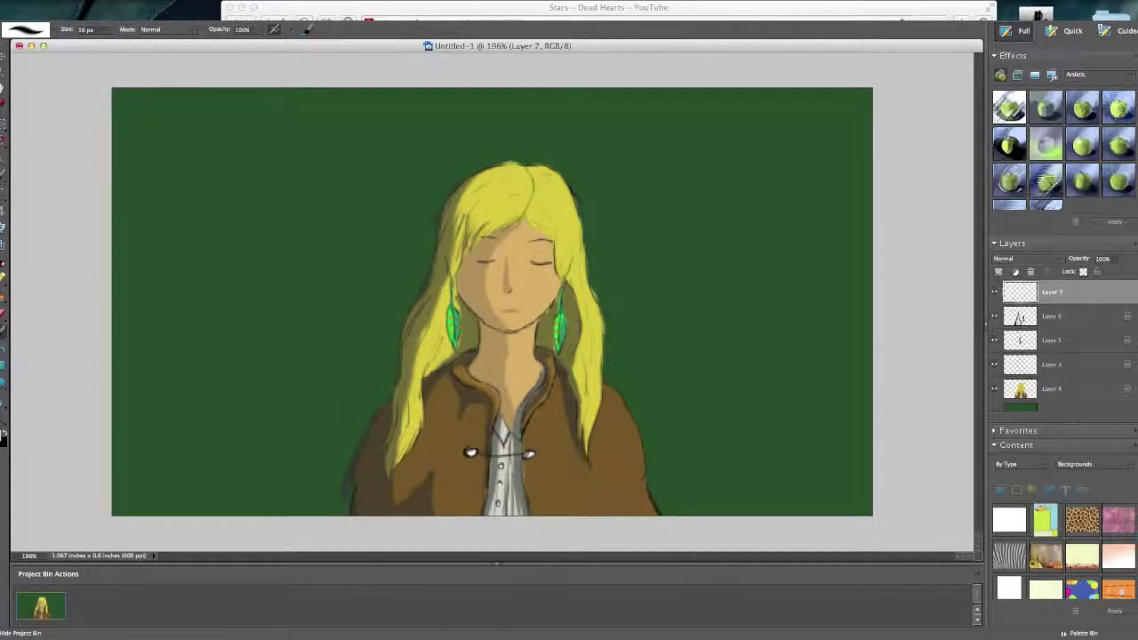
Paint light highlights on both sides of the parting on Layer 7 and set its opacity to 24%
{"action": "left_click_drag", "start_coordinate": [554, 194], "coordinate": [544, 227]}
{"action": "left_click_drag", "start_coordinate": [537, 197], "coordinate": [545, 230]}
{"action": "left_click_drag", "start_coordinate": [484, 184], "coordinate": [471, 209]}
{"action": "left_click_drag", "start_coordinate": [479, 197], "coordinate": [503, 226]}
{"action": "left_click", "coordinate": [1118, 259]}
{"action": "left_click_drag", "start_coordinate": [1117, 271], "coordinate": [1069, 271]}
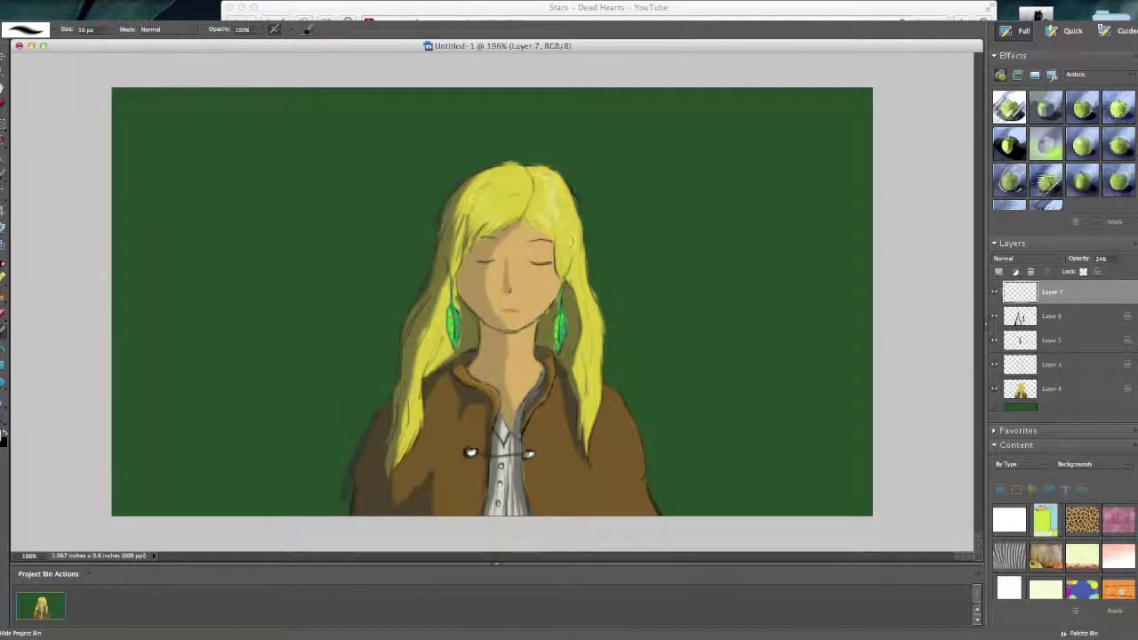
Add highlights along the left lock and near the crown, and adjust Layer 7's opacity
{"action": "left_click_drag", "start_coordinate": [424, 364], "coordinate": [407, 445]}
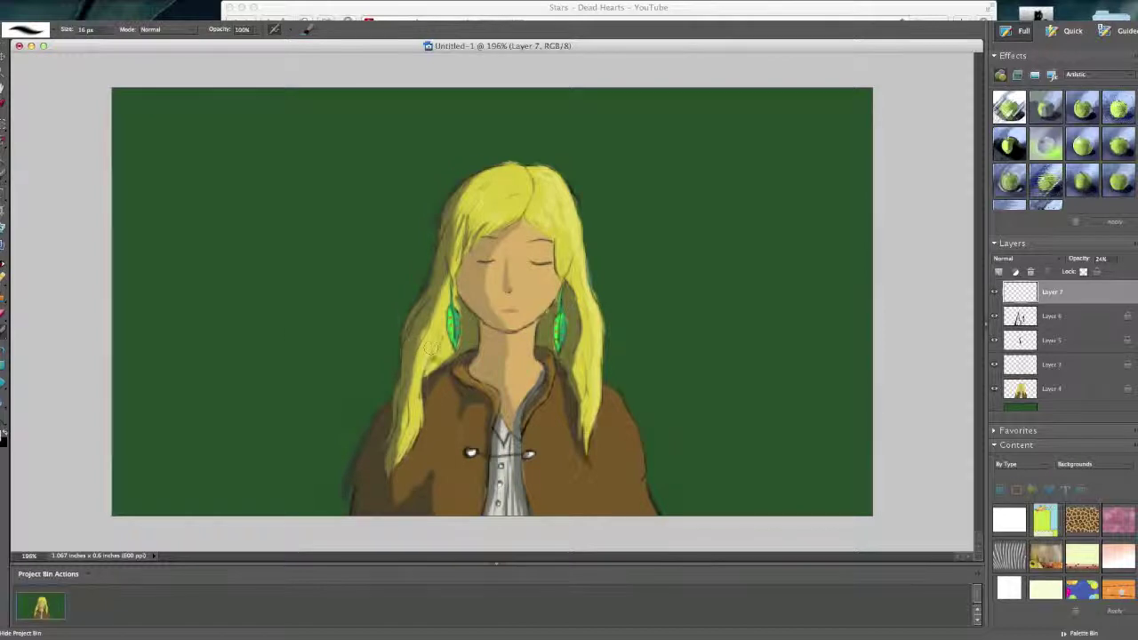
{"action": "left_click_drag", "start_coordinate": [516, 172], "coordinate": [510, 190]}
{"action": "left_click_drag", "start_coordinate": [1116, 259], "coordinate": [1108, 271]}
{"action": "left_click", "coordinate": [1059, 316]}
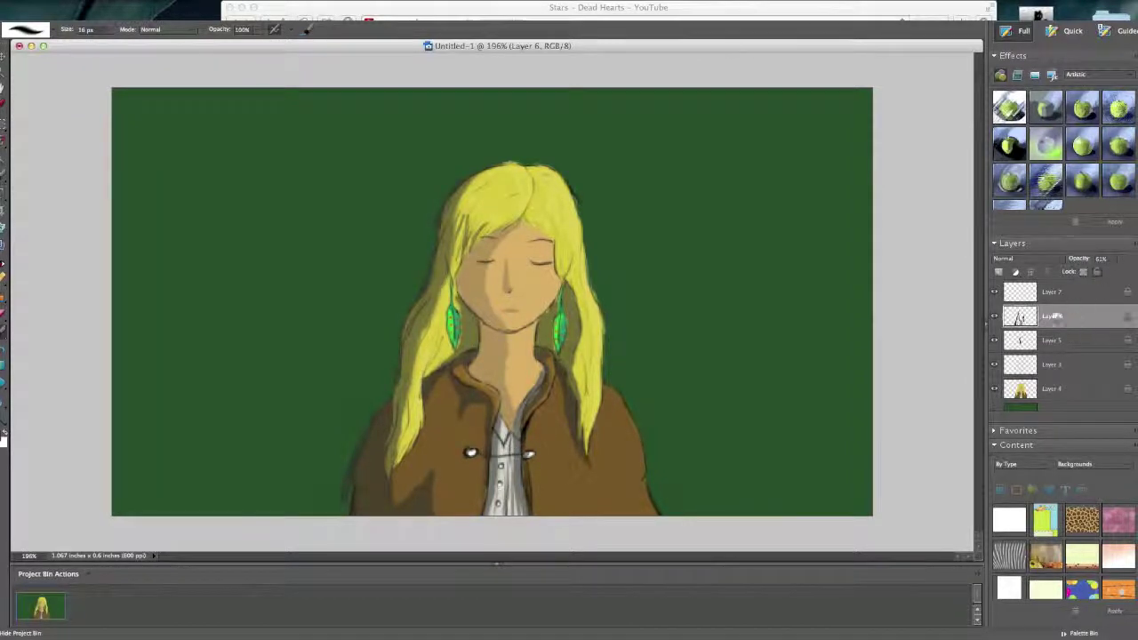
Scatter brownish patches across the green background on Layer 1 with a textured 74 px brush
{"action": "left_click", "coordinate": [1030, 407]}
{"action": "left_click", "coordinate": [25, 29]}
{"action": "left_click", "coordinate": [102, 111]}
{"action": "left_click", "coordinate": [1, 438]}
{"action": "left_click", "coordinate": [400, 315]}
{"action": "left_click", "coordinate": [351, 240]}
{"action": "left_click", "coordinate": [506, 152]}
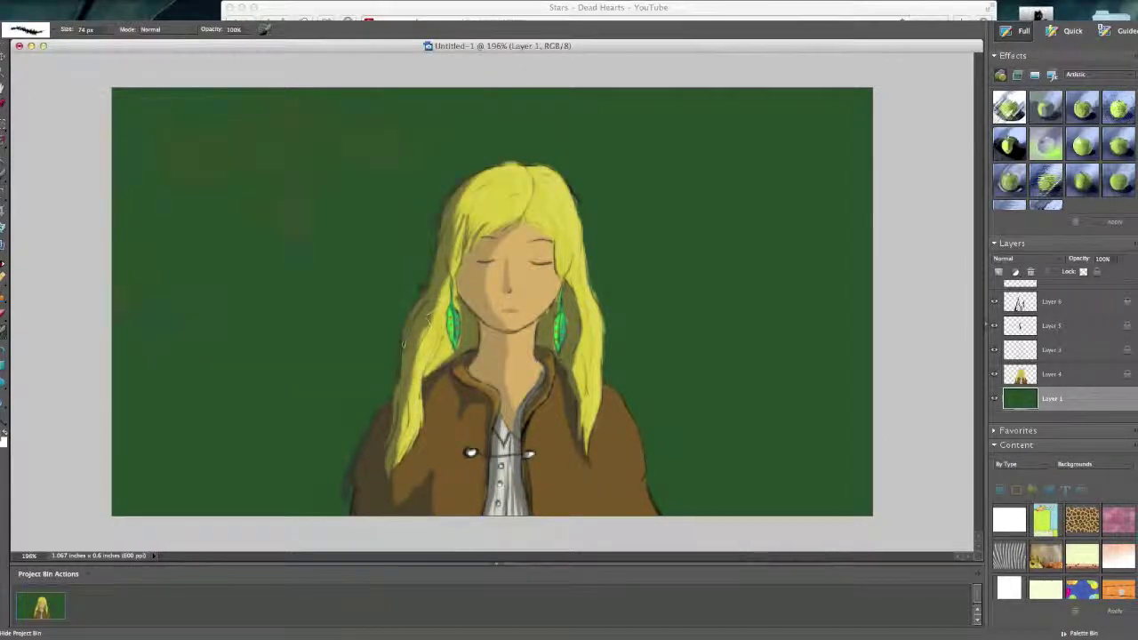
{"action": "mouse_move", "coordinate": [171, 505]}
{"action": "left_mouse_down"}
{"action": "mouse_move", "coordinate": [399, 305]}
{"action": "mouse_move", "coordinate": [492, 145]}
{"action": "mouse_move", "coordinate": [743, 482]}
{"action": "mouse_move", "coordinate": [571, 123]}
{"action": "left_mouse_up"}
Choose a different textured brush and paint over the mottled background on Layer 1
{"action": "left_click", "coordinate": [3, 331]}
{"action": "left_click", "coordinate": [25, 30]}
{"action": "scroll", "coordinate": [126, 128], "scroll_direction": "down", "scroll_amount": 3}
{"action": "left_click", "coordinate": [102, 94]}
{"action": "left_click", "coordinate": [341, 444]}
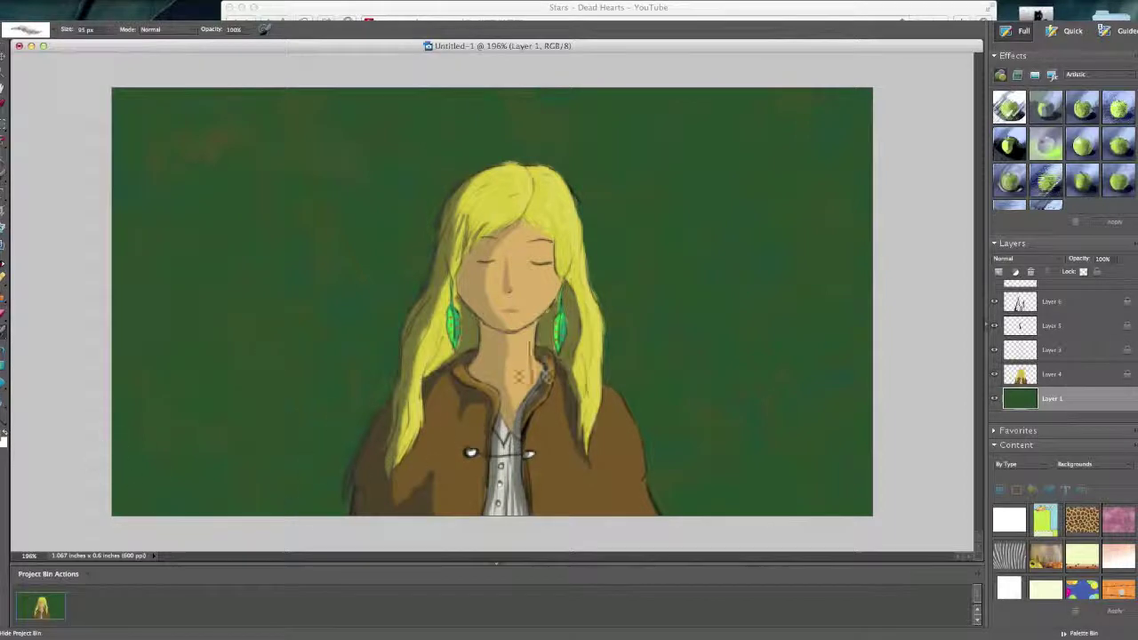
Select the green background around the girl on Layer 4, go through the layers above it up to Layer 7, and clear the selection
{"action": "left_click", "coordinate": [1077, 374]}
{"action": "left_click", "coordinate": [2, 160]}
{"action": "left_click", "coordinate": [267, 231]}
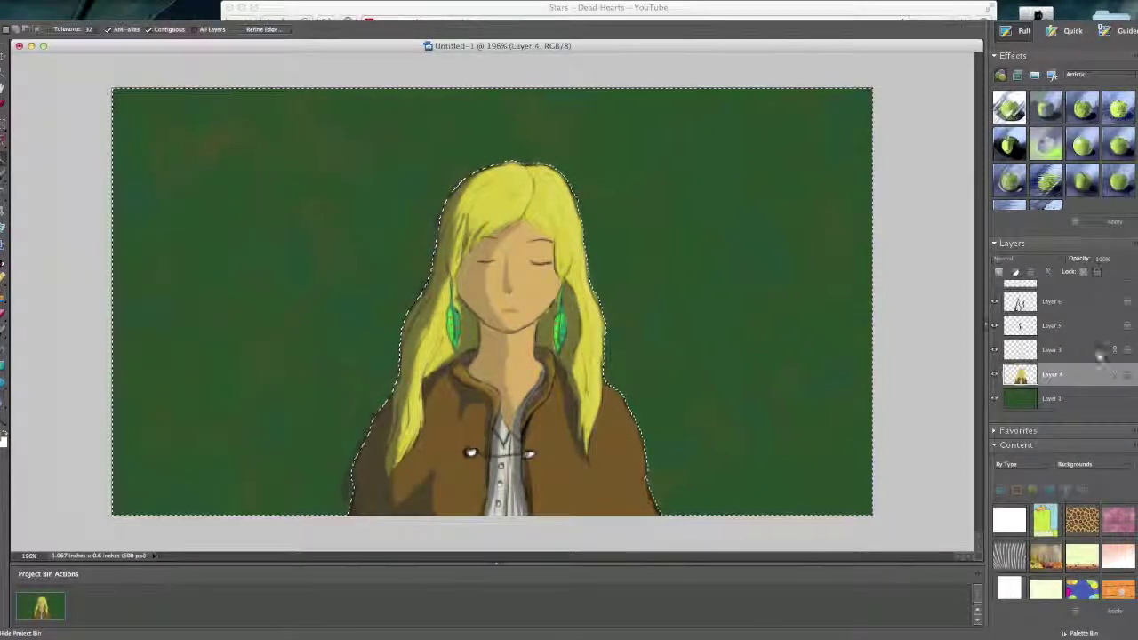
{"action": "left_click", "coordinate": [1099, 350]}
{"action": "left_click", "coordinate": [1075, 302]}
{"action": "left_click", "coordinate": [1074, 328]}
{"action": "scroll", "coordinate": [1073, 328], "scroll_direction": "up", "scroll_amount": 2}
{"action": "left_click", "coordinate": [1070, 292]}
{"action": "key", "text": "super+d"}
Add a new layer above Layer 7 and switch to the Gradient tool
{"action": "left_click", "coordinate": [2, 331]}
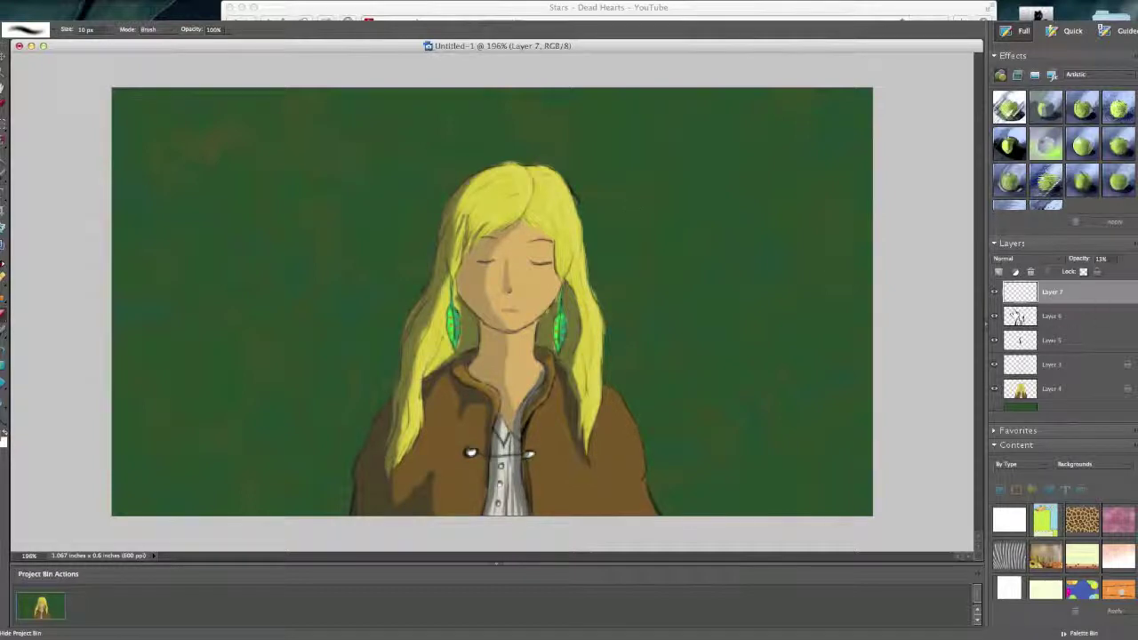
{"action": "left_click", "coordinate": [998, 271]}
{"action": "left_click", "coordinate": [3, 366]}
Try a preset gradient with a short stroke beside the girl's hair on Layer 8 and undo it
{"action": "left_click", "coordinate": [62, 33]}
{"action": "left_click", "coordinate": [36, 59]}
{"action": "left_click_drag", "start_coordinate": [370, 236], "coordinate": [386, 255]}
{"action": "key", "text": "super+z"}
Experiment with the gradient's colour stops, try the gradient from the girl's neck toward the upper background corner, and undo it
{"action": "left_click", "coordinate": [62, 33]}
{"action": "left_click", "coordinate": [89, 33]}
{"action": "left_click_drag", "start_coordinate": [912, 305], "coordinate": [850, 305]}
{"action": "mouse_move", "coordinate": [679, 304]}
{"action": "left_mouse_down"}
{"action": "mouse_move", "coordinate": [694, 305]}
{"action": "mouse_move", "coordinate": [678, 305]}
{"action": "left_mouse_up"}
{"action": "left_click_drag", "start_coordinate": [851, 305], "coordinate": [912, 305]}
{"action": "left_click", "coordinate": [896, 118]}
{"action": "left_click_drag", "start_coordinate": [507, 368], "coordinate": [747, 129]}
{"action": "key", "text": "super+z"}
Try a shorter gradient from the neck into the background beside the girl and undo it
{"action": "left_click", "coordinate": [67, 30]}
{"action": "left_click", "coordinate": [896, 120]}
{"action": "left_click_drag", "start_coordinate": [502, 360], "coordinate": [711, 178]}
{"action": "key", "text": "super+z"}
Rearrange the gradient's opacity stops and draw a radial gradient outward from the neck on Layer 8, darkening the canvas edges
{"action": "left_click", "coordinate": [71, 32]}
{"action": "mouse_move", "coordinate": [912, 305]}
{"action": "left_mouse_down"}
{"action": "mouse_move", "coordinate": [861, 303]}
{"action": "mouse_move", "coordinate": [912, 305]}
{"action": "left_mouse_up"}
{"action": "left_click_drag", "start_coordinate": [677, 273], "coordinate": [724, 272]}
{"action": "left_click_drag", "start_coordinate": [912, 273], "coordinate": [677, 273]}
{"action": "left_click_drag", "start_coordinate": [724, 273], "coordinate": [916, 272]}
{"action": "left_click", "coordinate": [897, 120]}
{"action": "left_click_drag", "start_coordinate": [498, 354], "coordinate": [271, 174]}
Lower the opacity of the dark vignette on Layer 8 to about 58%
{"action": "key", "text": "Down"}
{"action": "key", "text": "Down"}
{"action": "key", "text": "Down"}
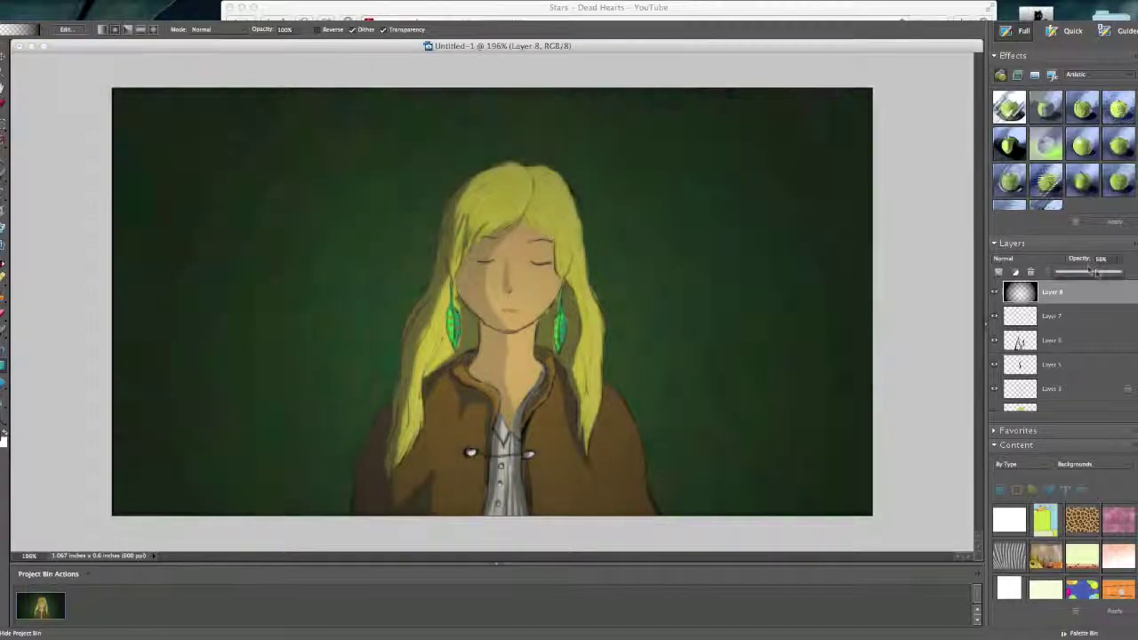